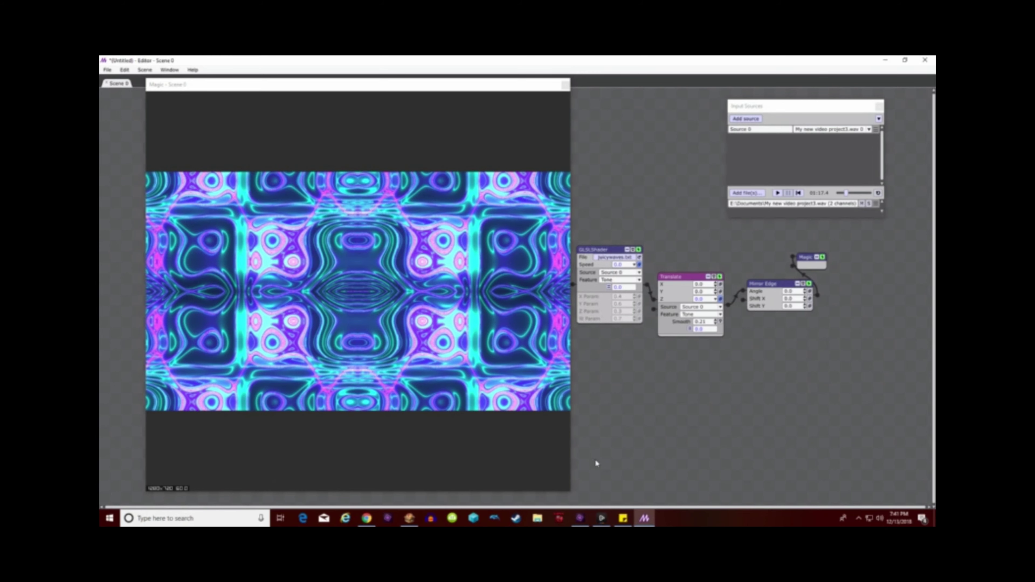
- Switch to Adobe Premiere Elements and import the Background video from the background folder in Documents
{"action": "left_click", "coordinate": [577, 522]}
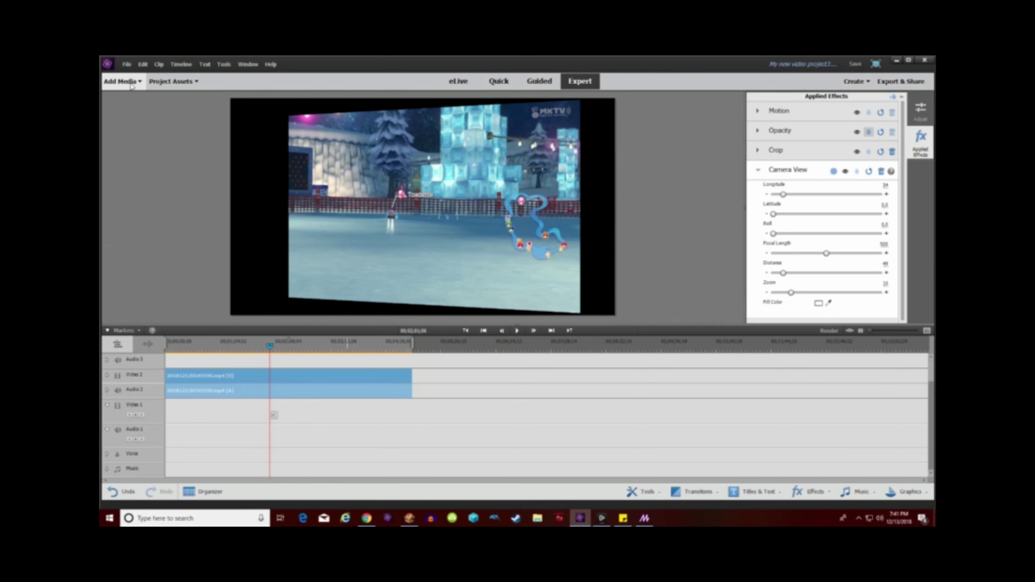
{"action": "left_click", "coordinate": [131, 82]}
{"action": "left_click", "coordinate": [143, 134]}
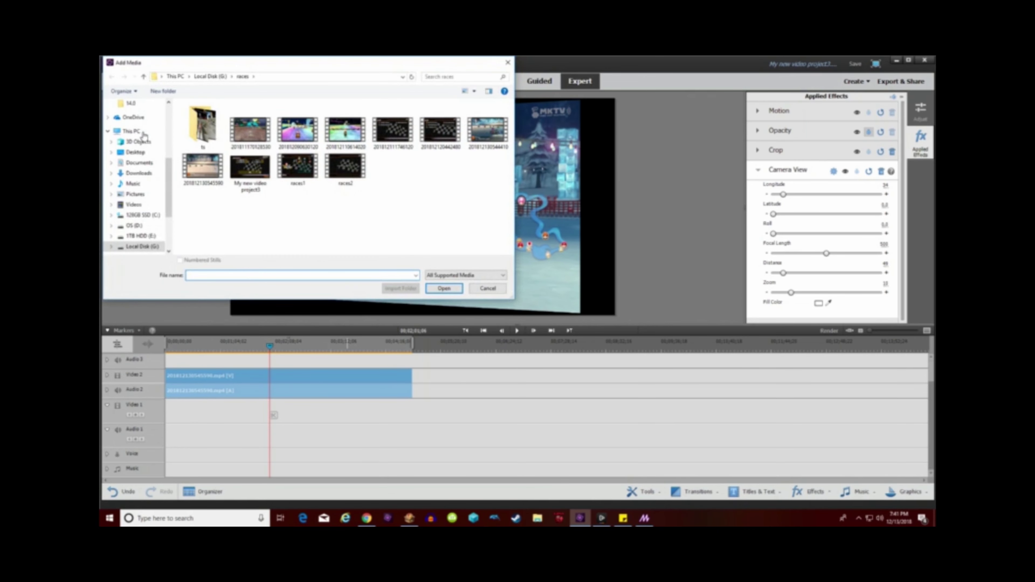
{"action": "scroll", "coordinate": [138, 139], "scroll_direction": "up", "scroll_amount": 5}
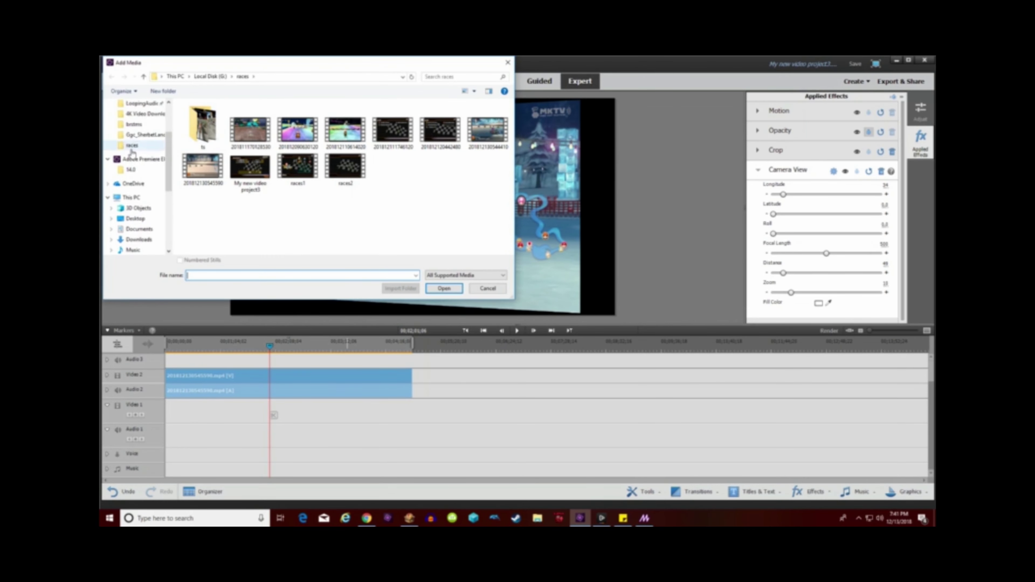
{"action": "left_click", "coordinate": [137, 140]}
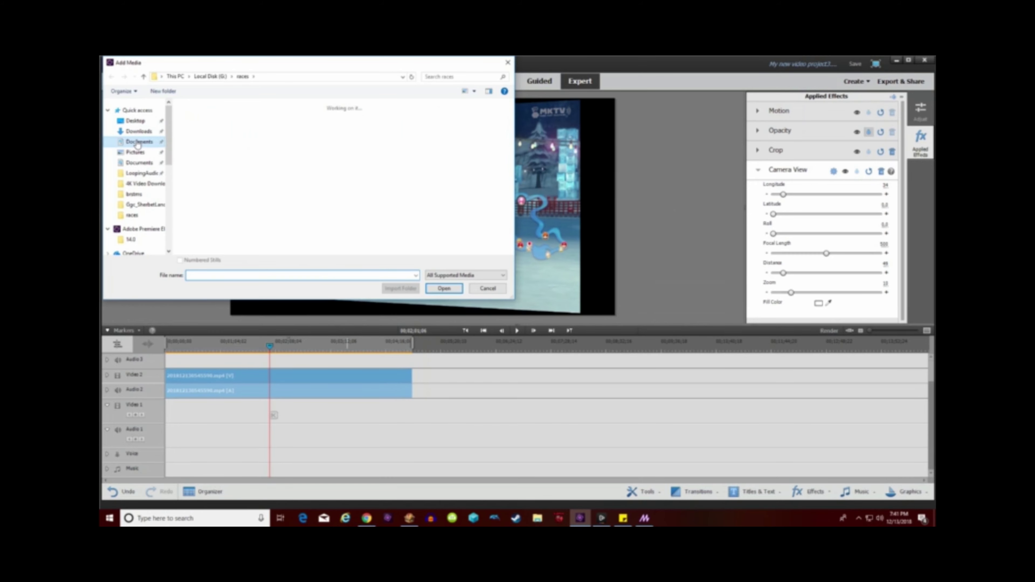
{"action": "double_click", "coordinate": [249, 127]}
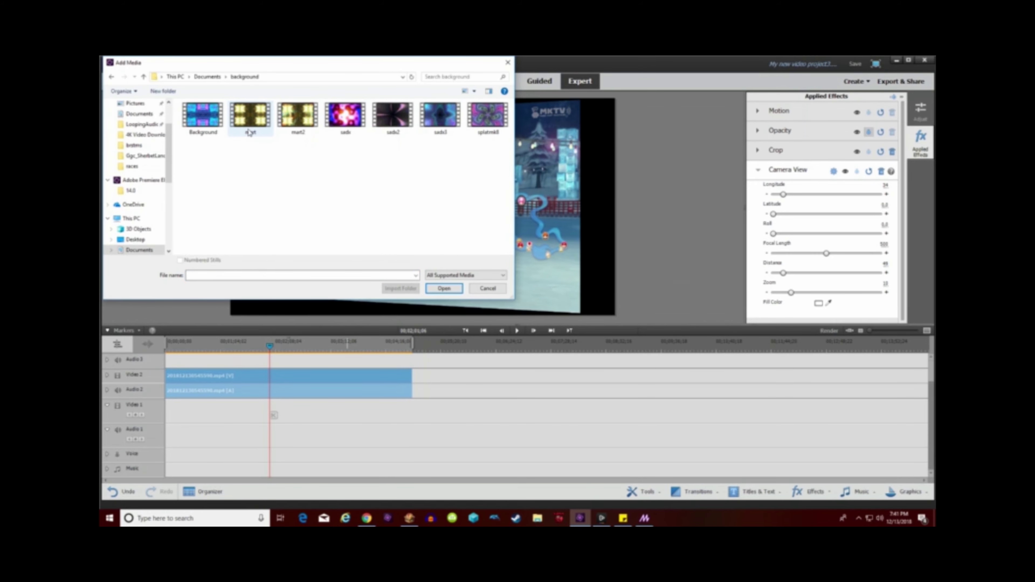
{"action": "double_click", "coordinate": [212, 122]}
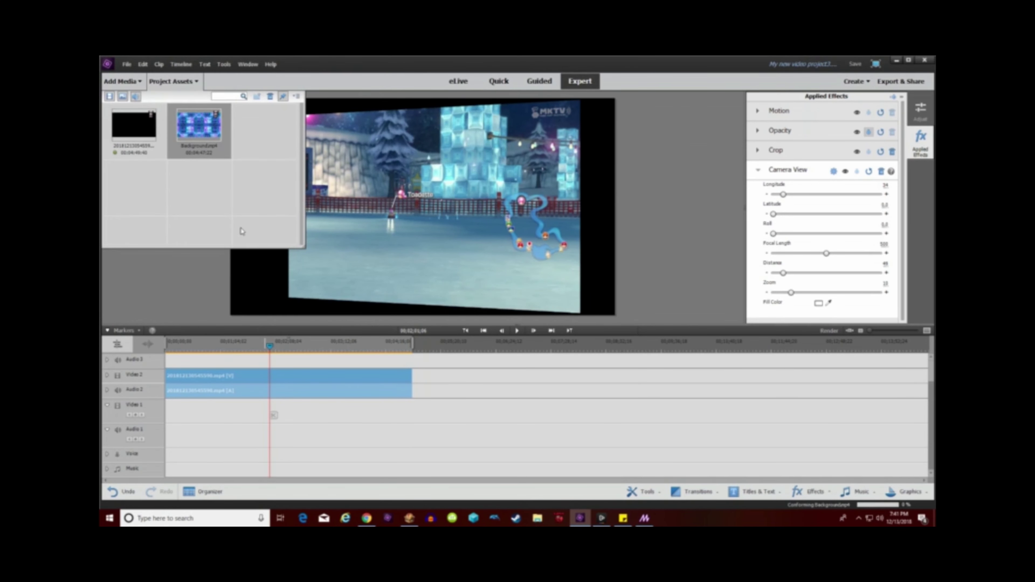
- Place the Background video on the Video 1 track beneath the race clip and delete its audio
{"action": "left_click_drag", "start_coordinate": [262, 389], "coordinate": [285, 416]}
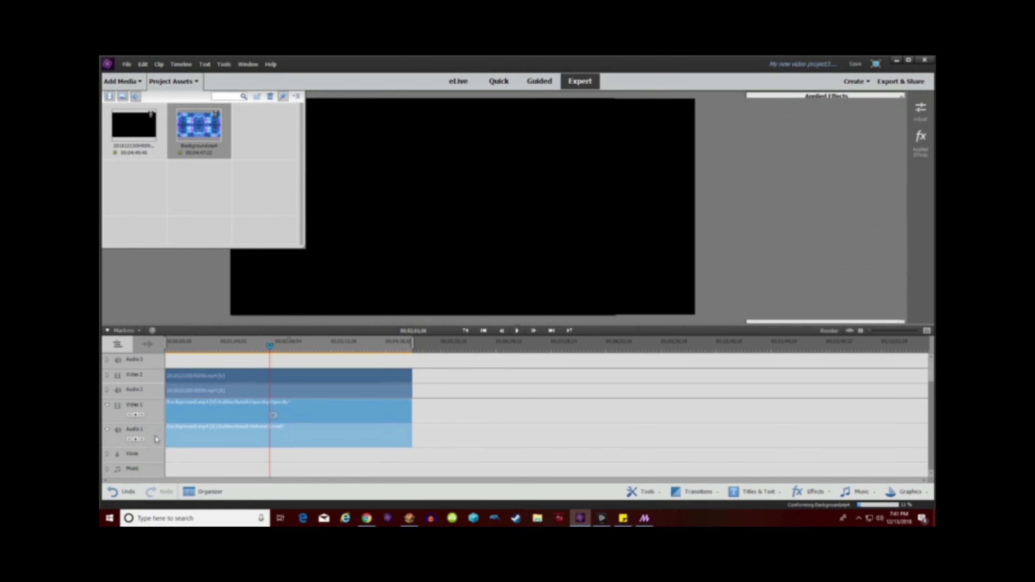
{"action": "right_click", "coordinate": [329, 431]}
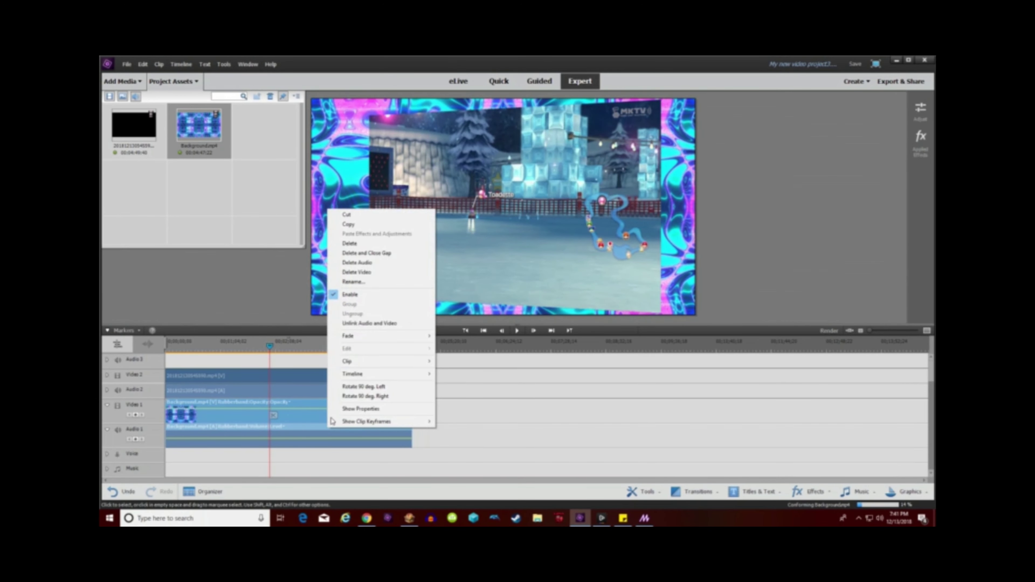
{"action": "left_click", "coordinate": [391, 266]}
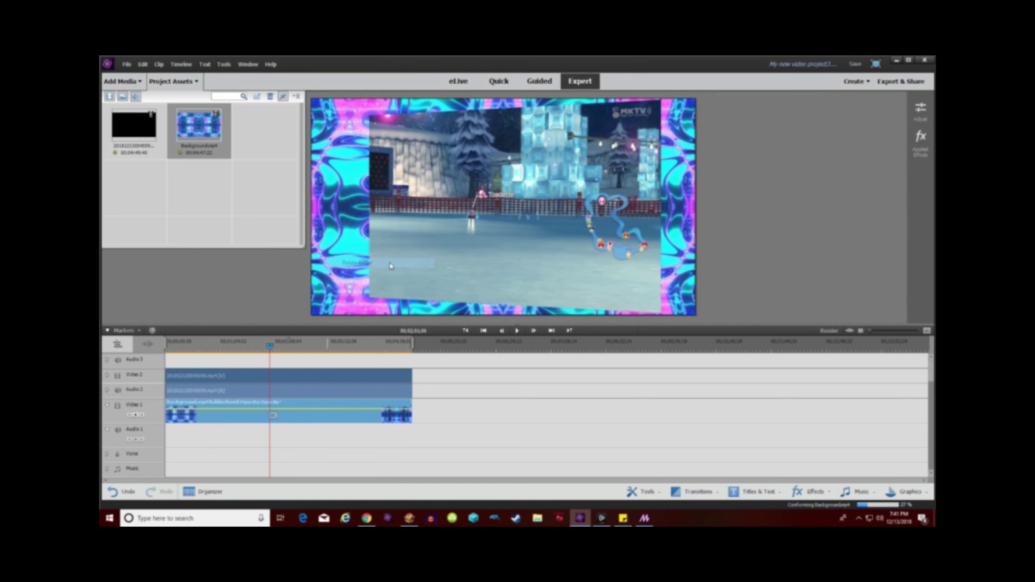
{"action": "left_click", "coordinate": [173, 81]}
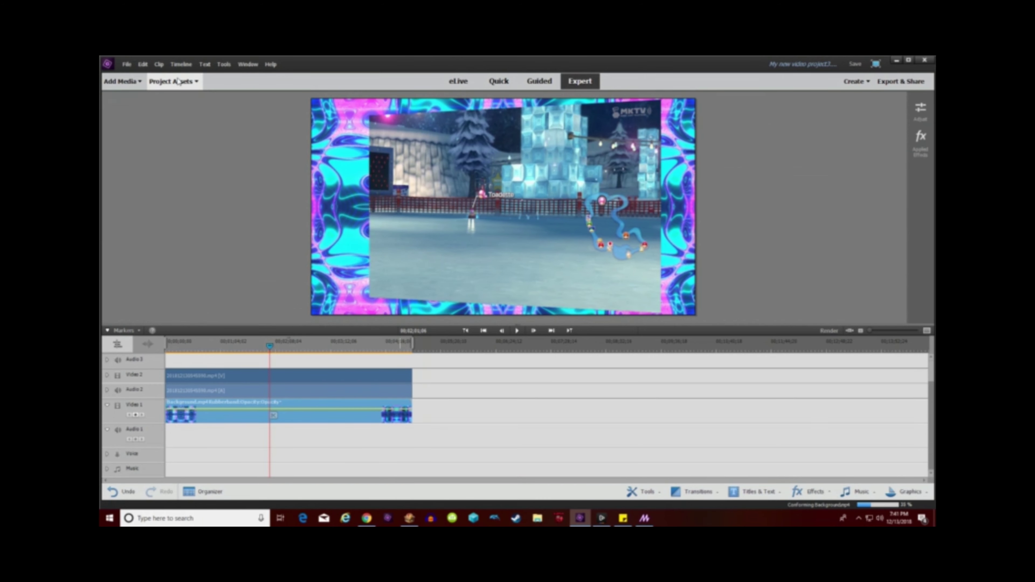
- Move the race clip toward the right side of the preview frame to expose more background
{"action": "left_click", "coordinate": [486, 199]}
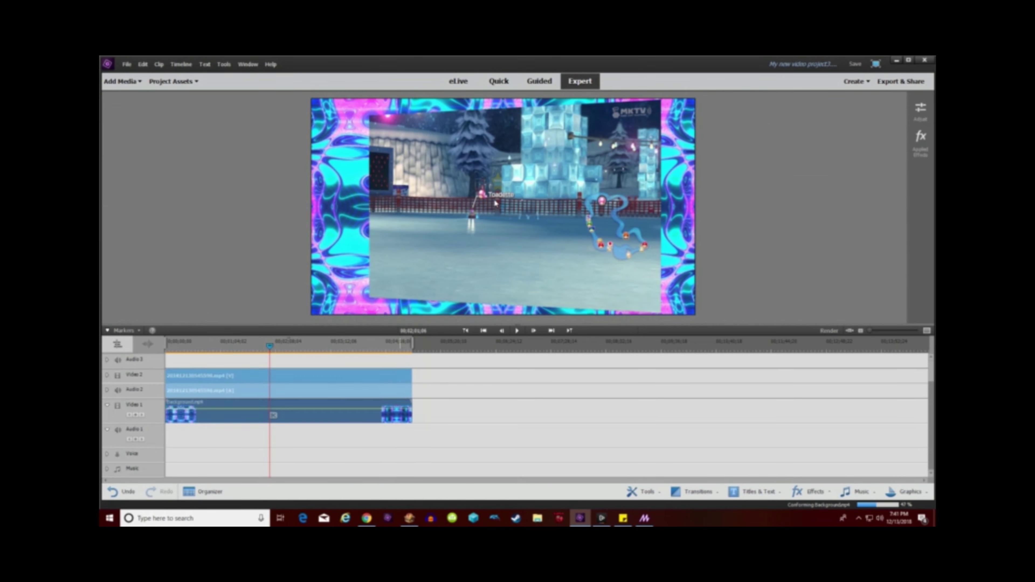
{"action": "left_click_drag", "start_coordinate": [494, 203], "coordinate": [516, 205]}
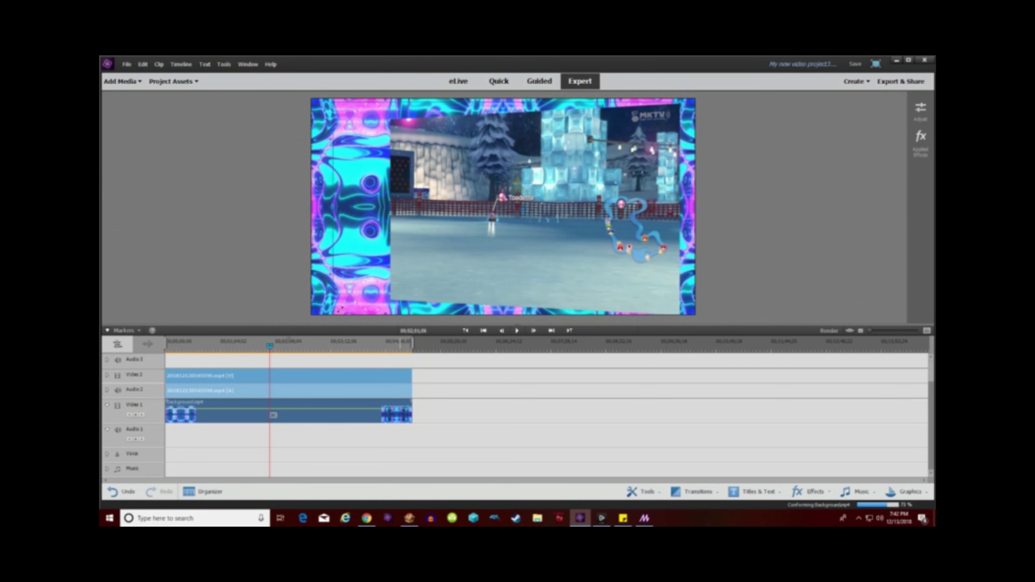
{"action": "left_click_drag", "start_coordinate": [450, 236], "coordinate": [463, 238]}
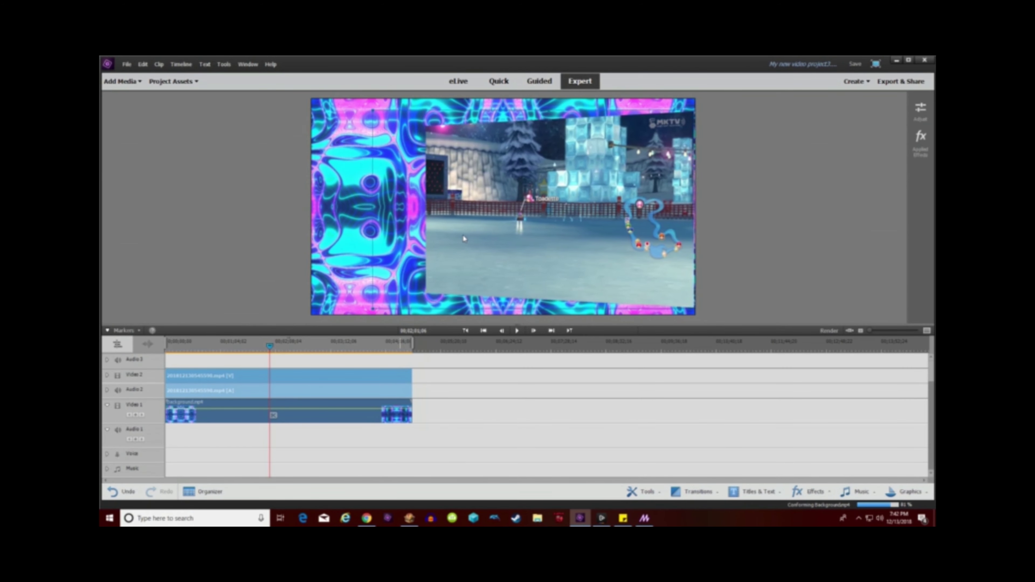
- Soften the race clip's borders by setting the Crop effect's Edge Feather to -100
{"action": "left_click", "coordinate": [920, 138]}
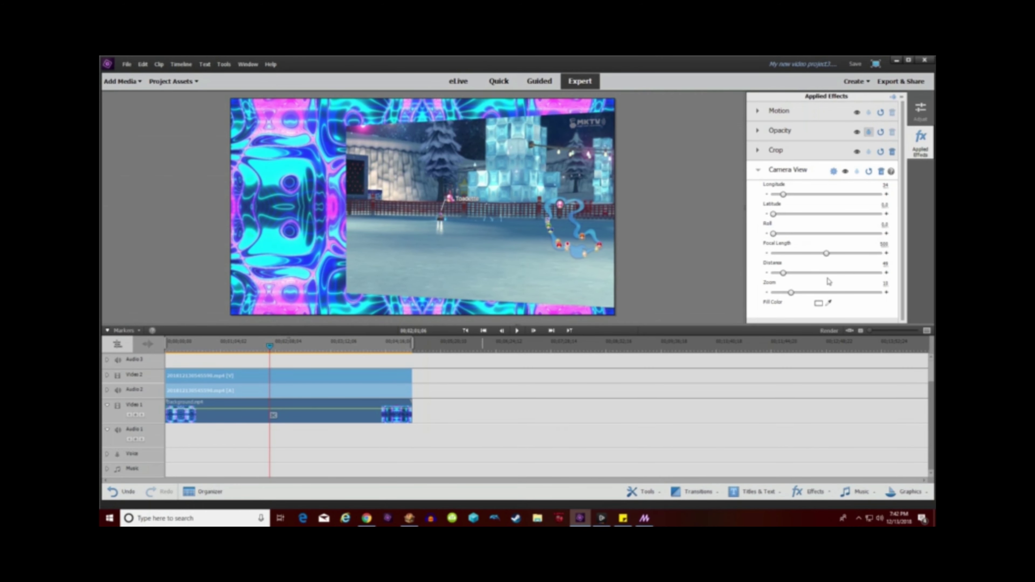
{"action": "left_click", "coordinate": [852, 150]}
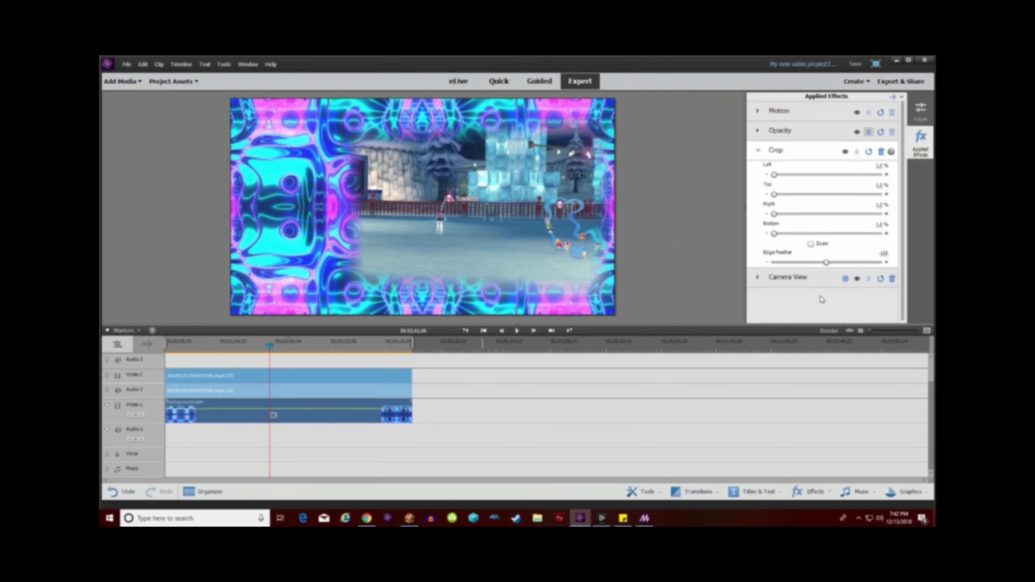
{"action": "left_click", "coordinate": [917, 155]}
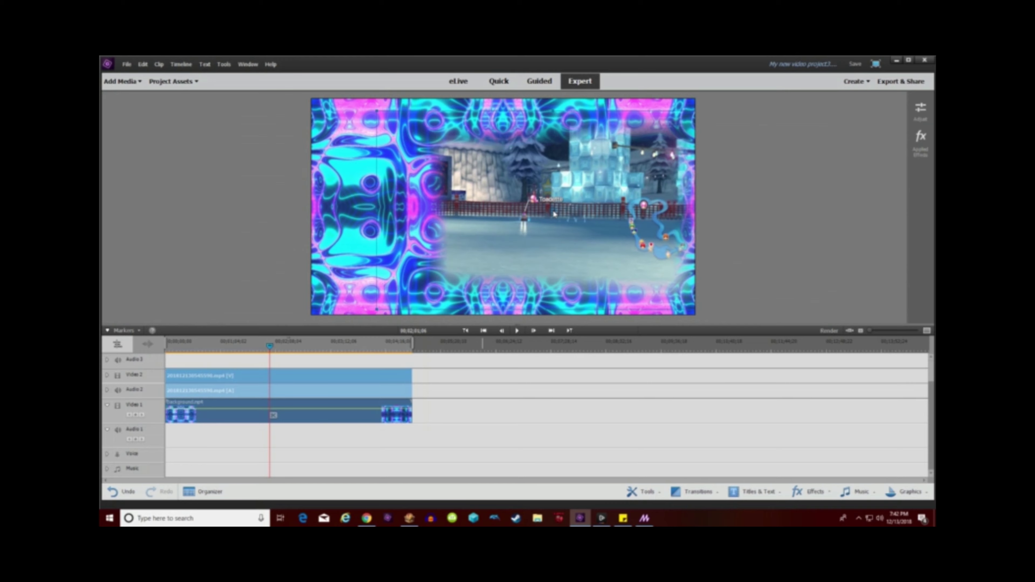
- Preview the composition from the start of the timeline and save the project
{"action": "left_click_drag", "start_coordinate": [280, 342], "coordinate": [163, 376]}
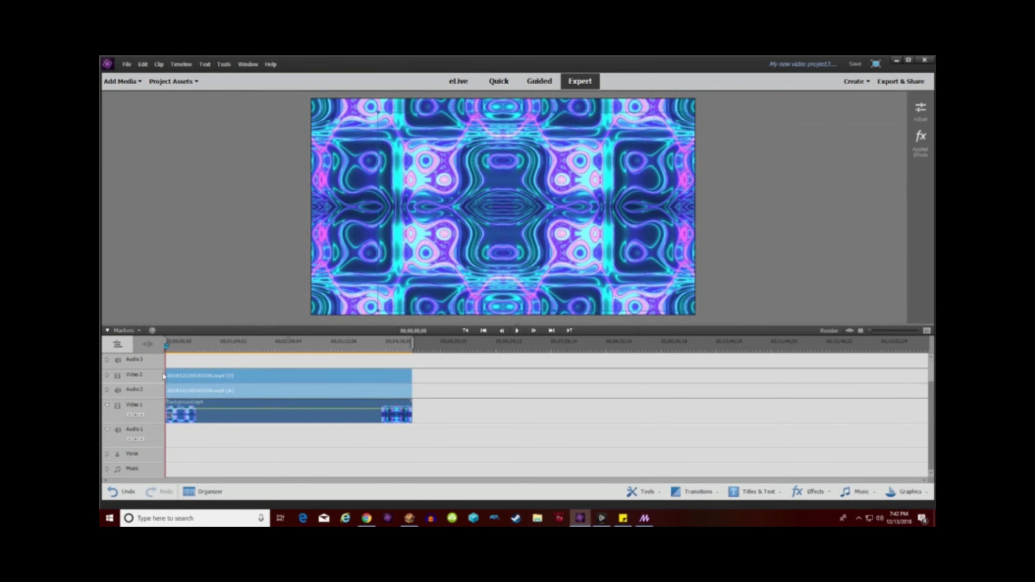
{"action": "left_click", "coordinate": [518, 331]}
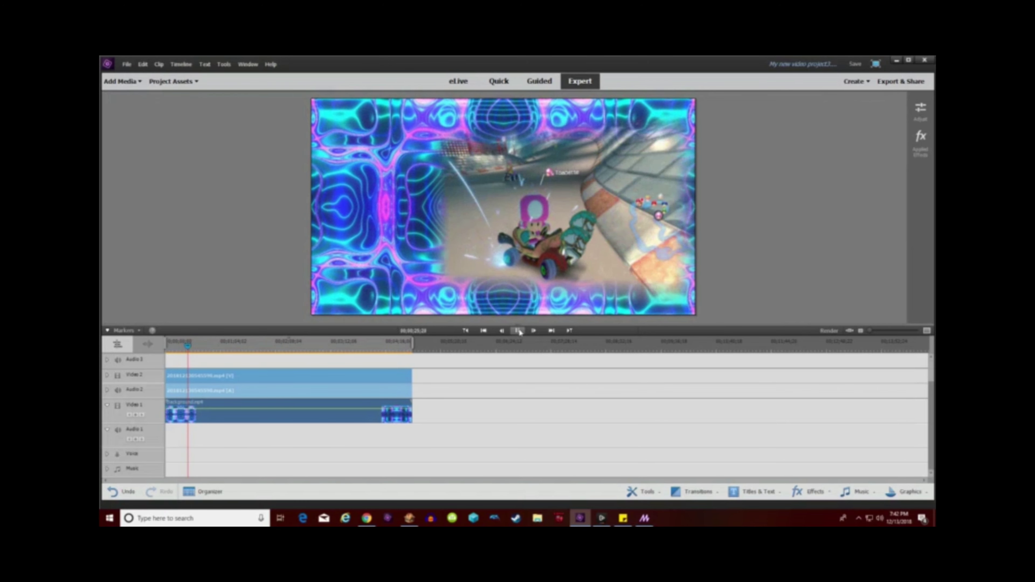
{"action": "key", "text": "ctrl+s"}
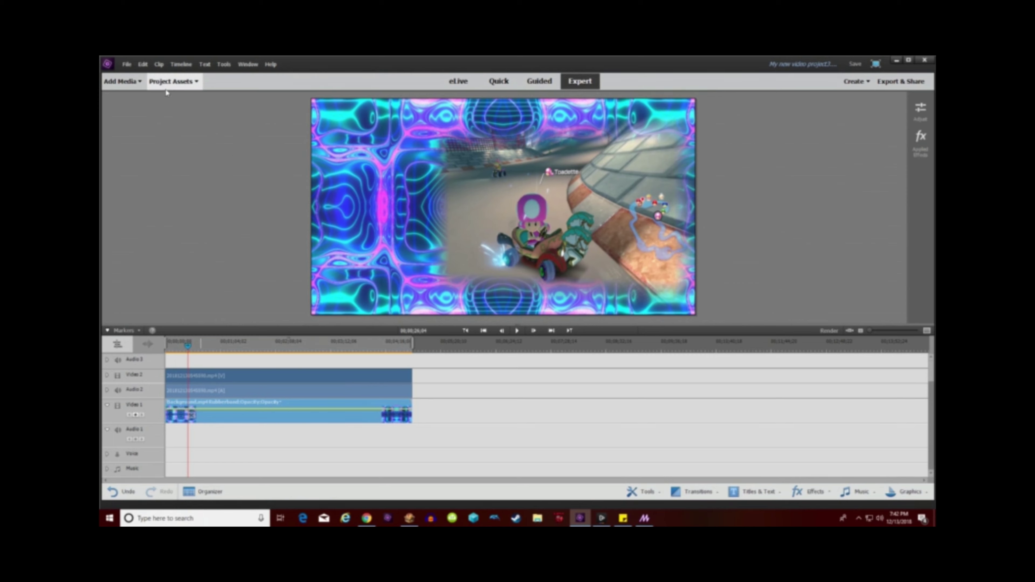
- Add a new text title over the race footage at the playhead
{"action": "left_click", "coordinate": [205, 64]}
{"action": "mouse_move", "coordinate": [212, 77]}
{"action": "left_click", "coordinate": [306, 75]}
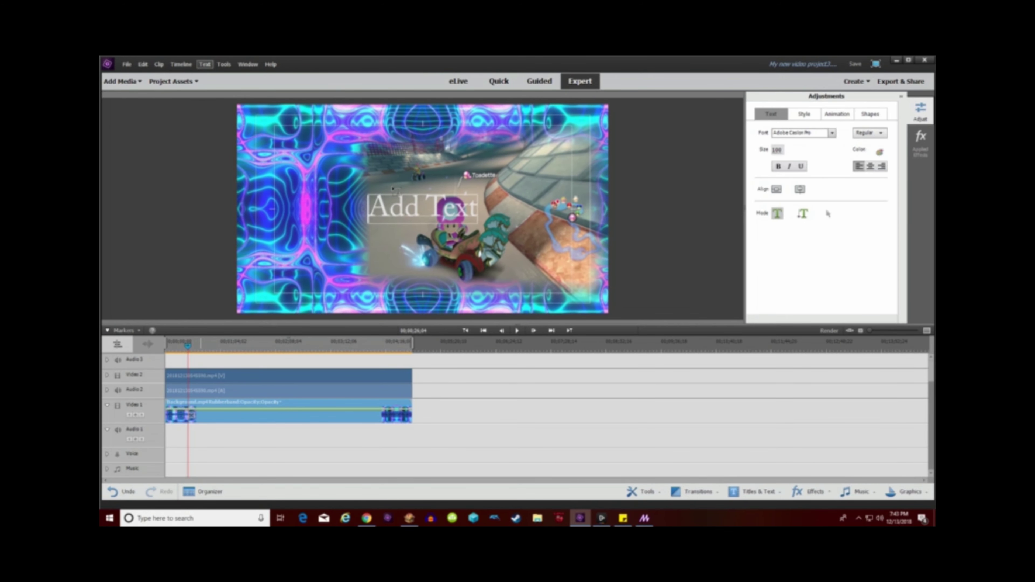
- Copy the line "Mario Kart Double Dash!!" from the sticky note
{"action": "left_click", "coordinate": [622, 518]}
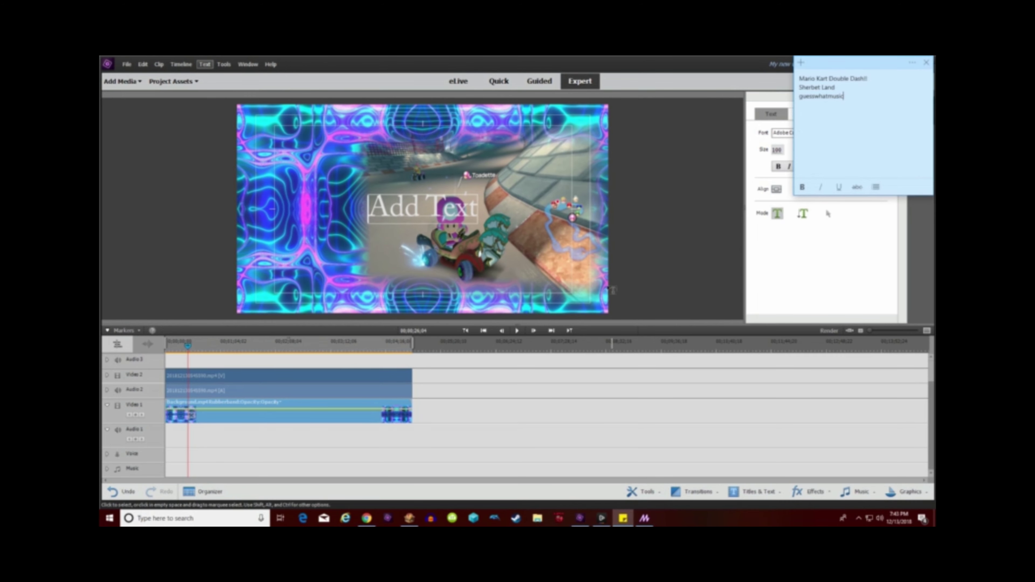
{"action": "left_click_drag", "start_coordinate": [801, 79], "coordinate": [868, 78]}
{"action": "right_click", "coordinate": [869, 79]}
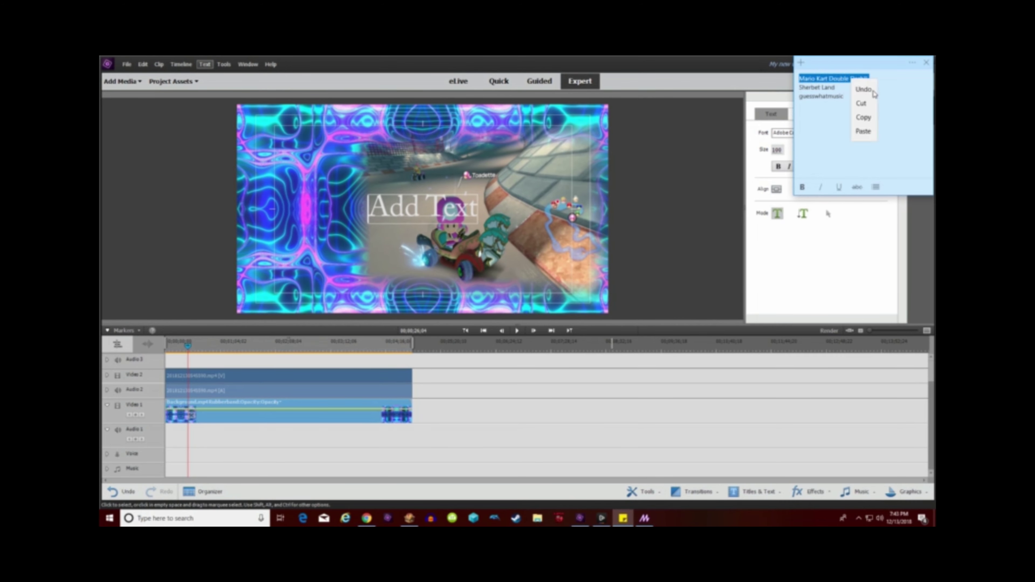
{"action": "left_click", "coordinate": [860, 115]}
- Replace the placeholder text with the copied "Mario Kart Double Dash!!" and move the title toward the frame's upper left
{"action": "left_click", "coordinate": [391, 208]}
{"action": "right_click", "coordinate": [382, 210]}
{"action": "left_click", "coordinate": [393, 209]}
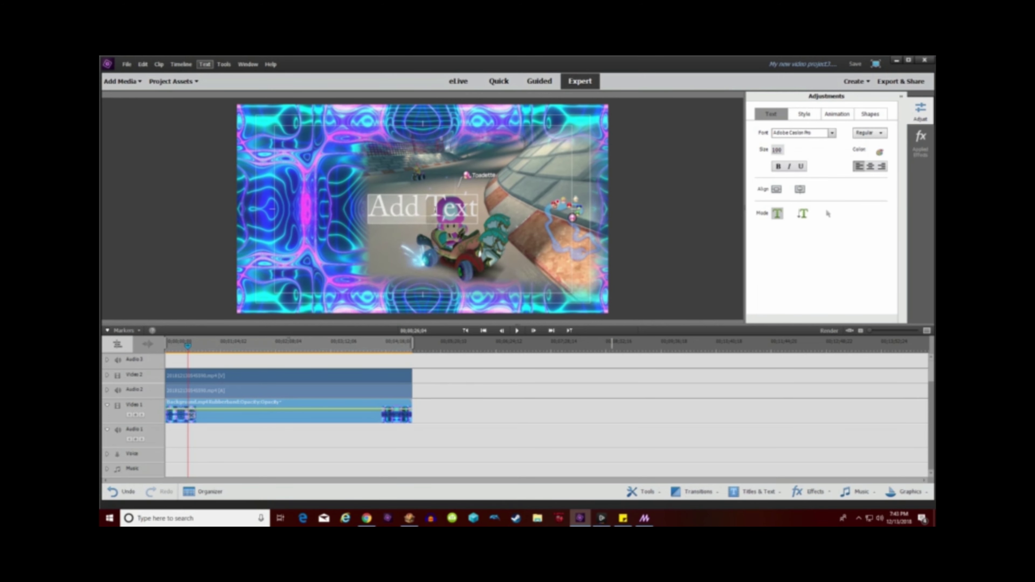
{"action": "left_click_drag", "start_coordinate": [478, 209], "coordinate": [369, 209]}
{"action": "right_click", "coordinate": [383, 215]}
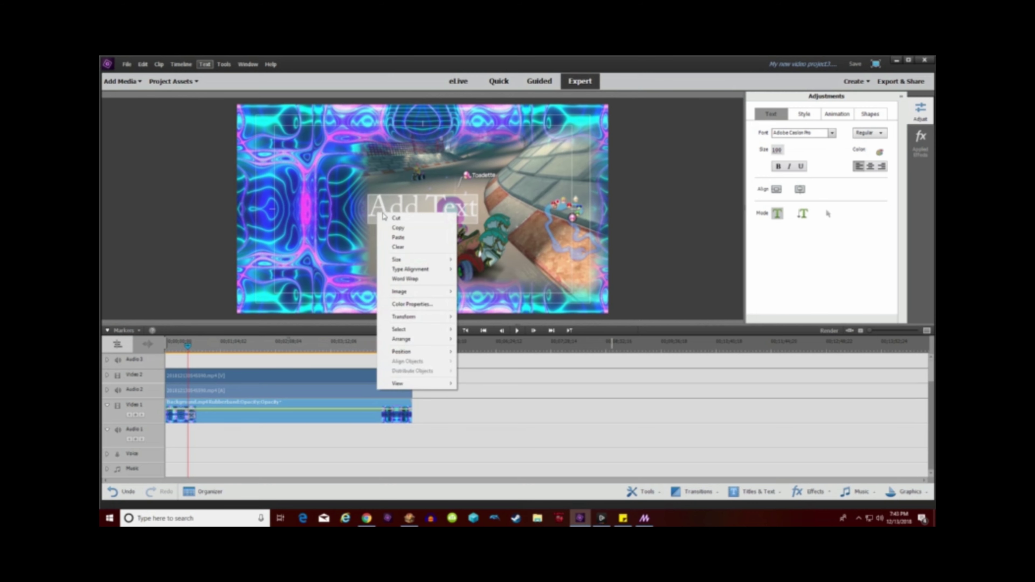
{"action": "left_click", "coordinate": [395, 237]}
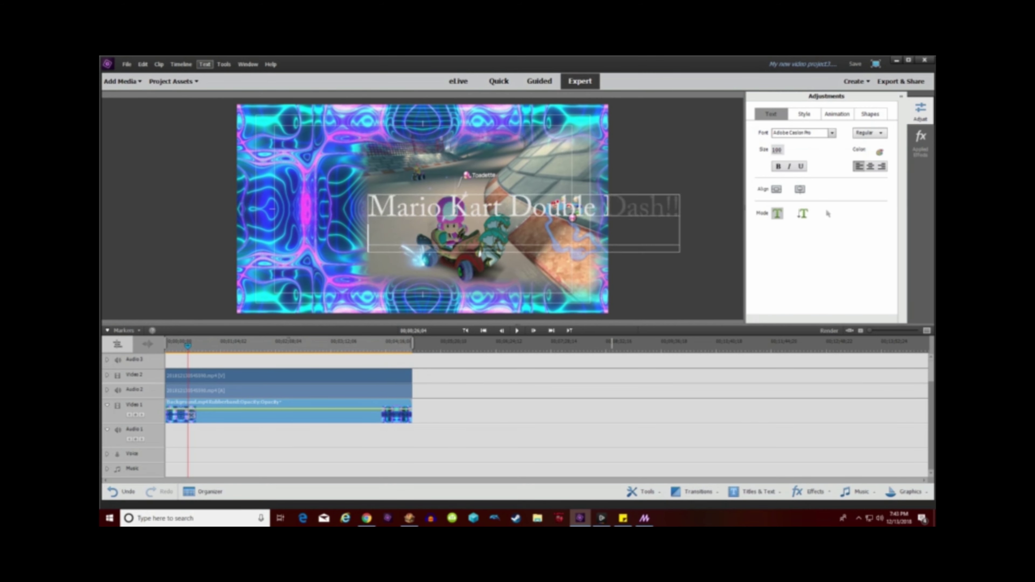
{"action": "left_click", "coordinate": [827, 213]}
{"action": "left_click_drag", "start_coordinate": [560, 233], "coordinate": [444, 203]}
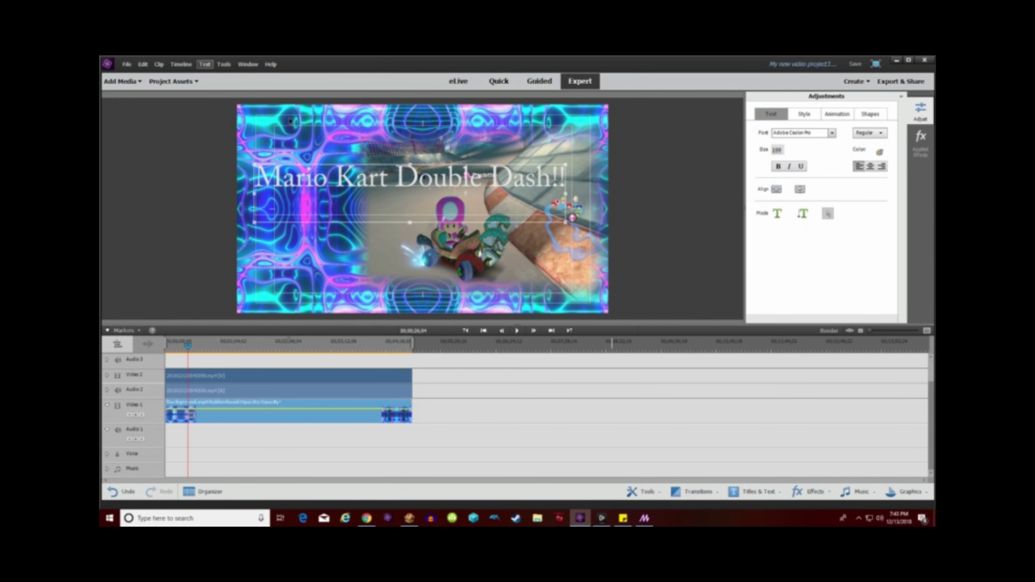
{"action": "left_click", "coordinate": [204, 64]}
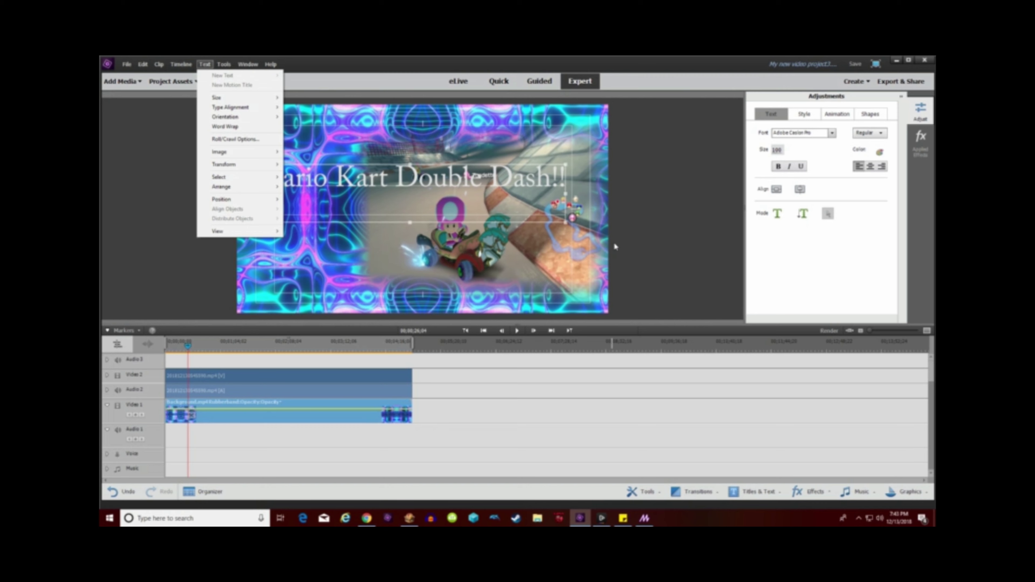
{"action": "left_click", "coordinate": [251, 244]}
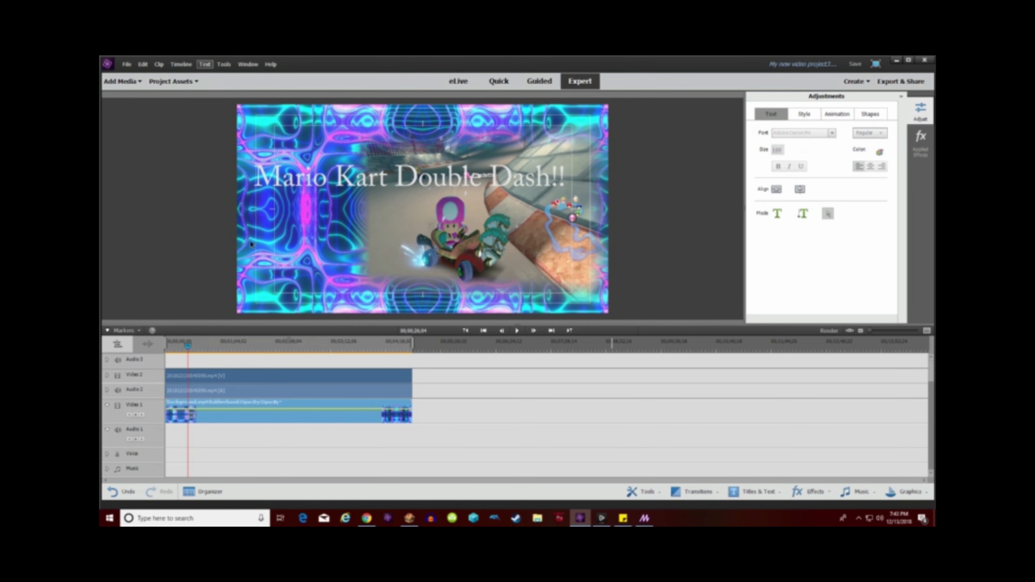
{"action": "left_click", "coordinate": [305, 166]}
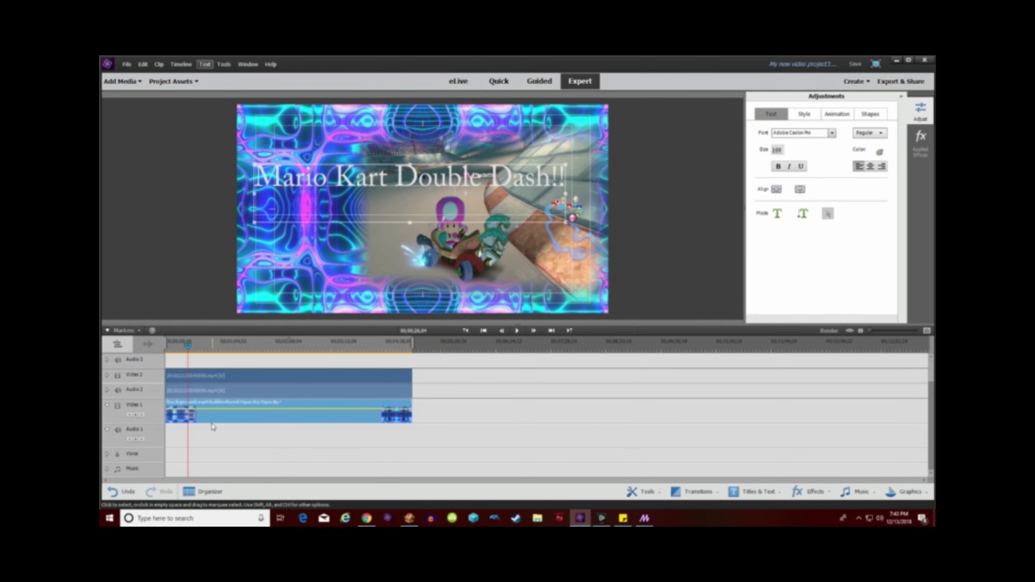
- Delete the title clip from the track above the race clip
{"action": "left_click", "coordinate": [184, 367]}
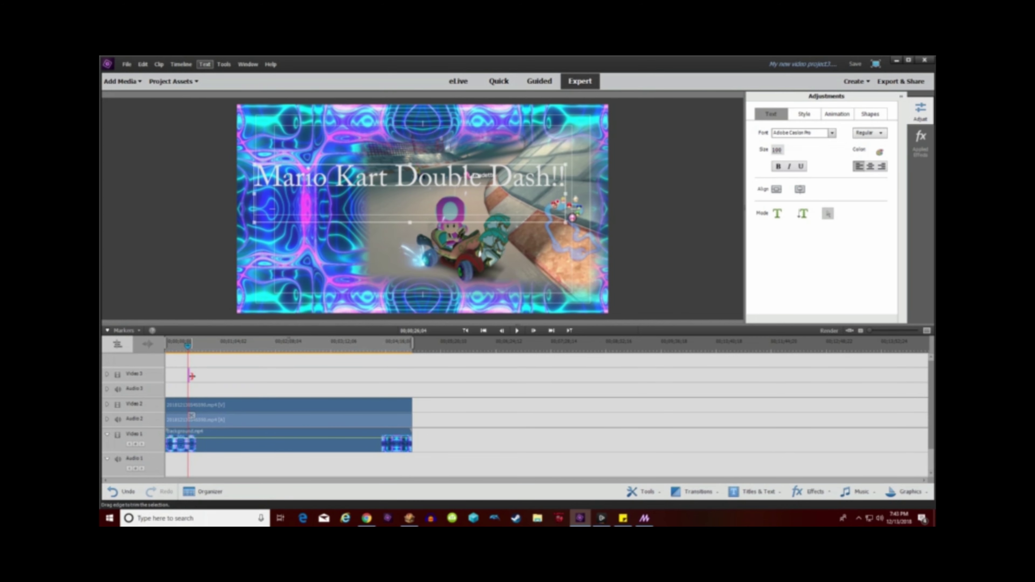
{"action": "right_click", "coordinate": [222, 381]}
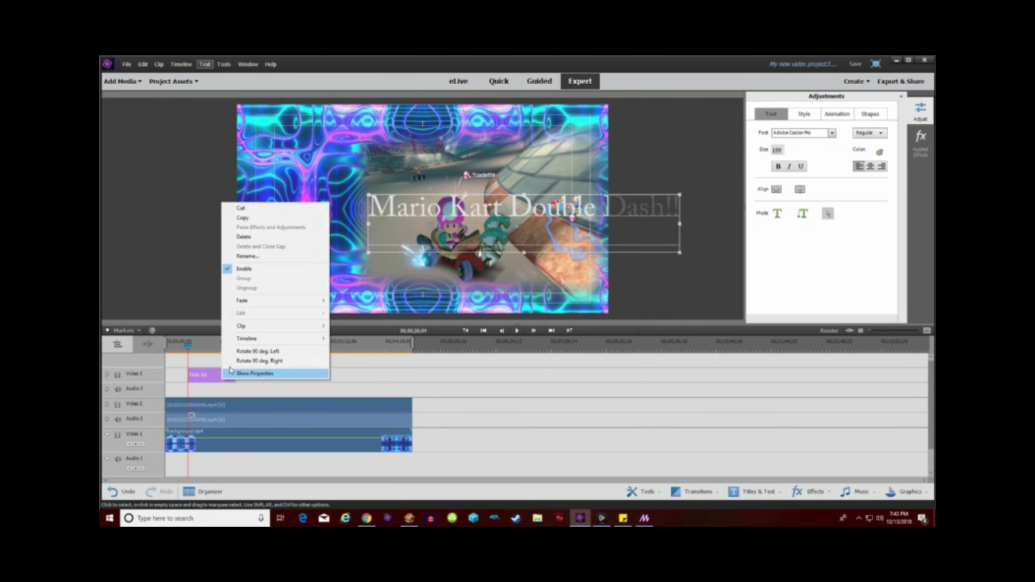
{"action": "left_click", "coordinate": [250, 238]}
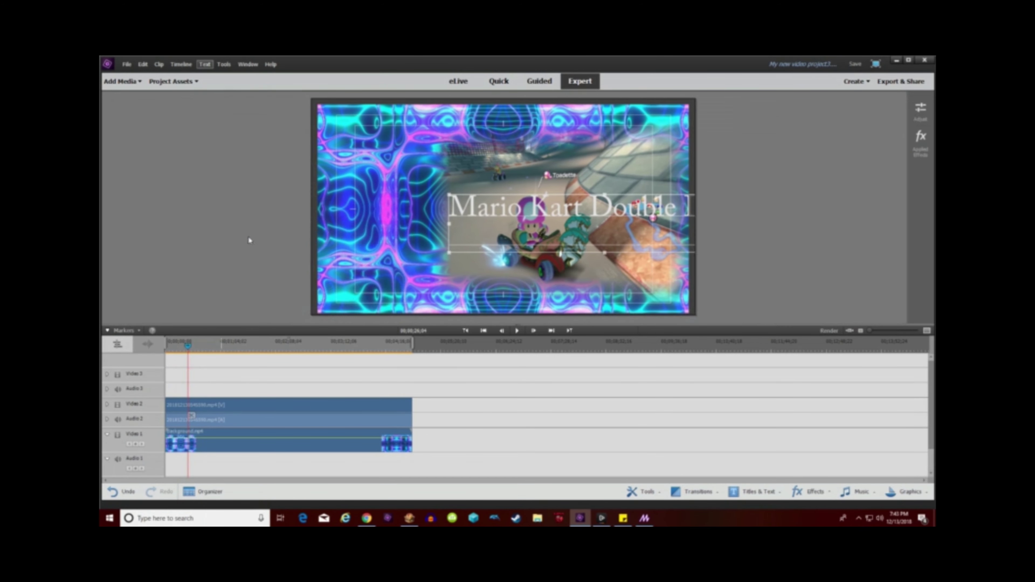
- Add a new text title reading "Mario Kart Double Dash!!" and move it toward the upper left of the frame
{"action": "left_click", "coordinate": [204, 64]}
{"action": "mouse_move", "coordinate": [222, 75]}
{"action": "left_click", "coordinate": [300, 75]}
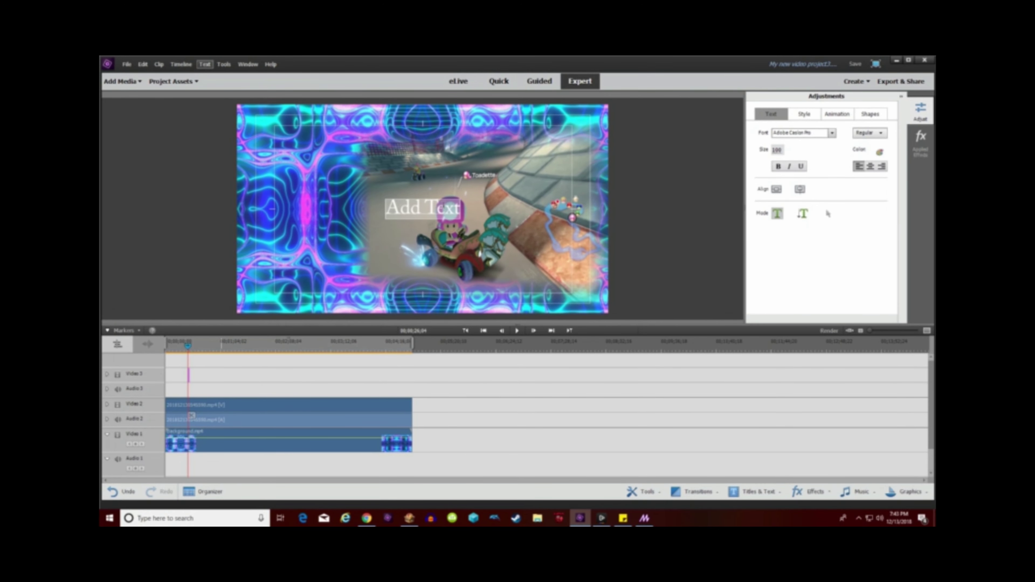
{"action": "right_click", "coordinate": [436, 206]}
{"action": "left_click", "coordinate": [464, 236]}
{"action": "type", "text": "Mario Kart Double Dash!!"}
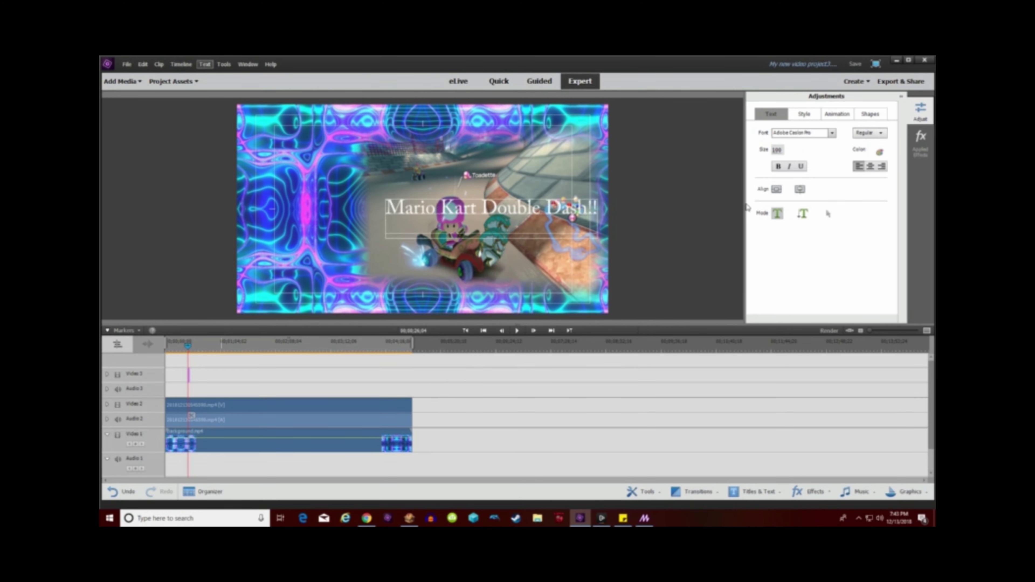
{"action": "left_click", "coordinate": [827, 213]}
{"action": "left_click_drag", "start_coordinate": [522, 212], "coordinate": [406, 183]}
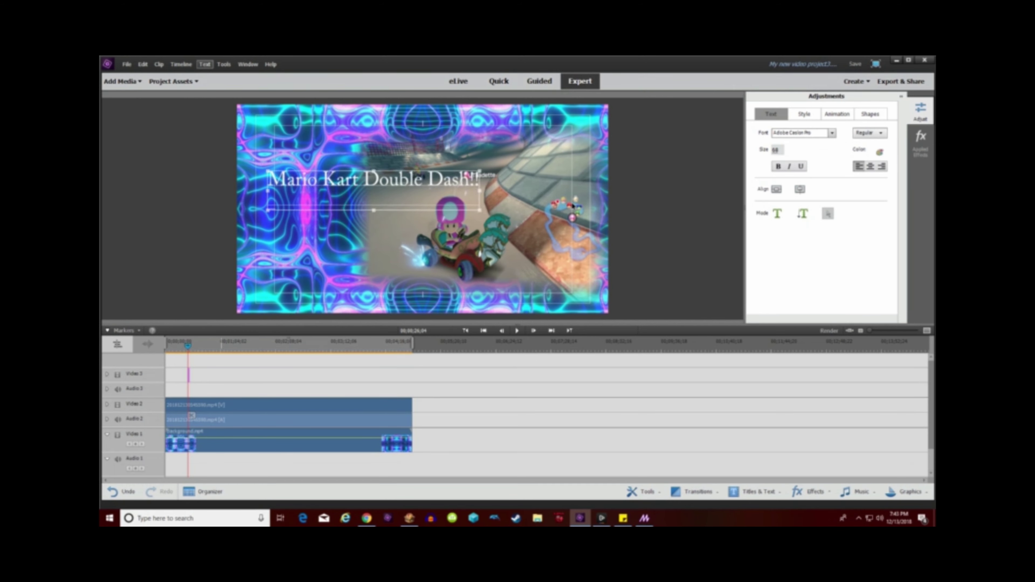
- Extend the "Mario Kart Double Dash!!" title with a dash followed by "Sherbet Land" copied from the sticky note
{"action": "left_click", "coordinate": [777, 213]}
{"action": "left_click", "coordinate": [480, 181]}
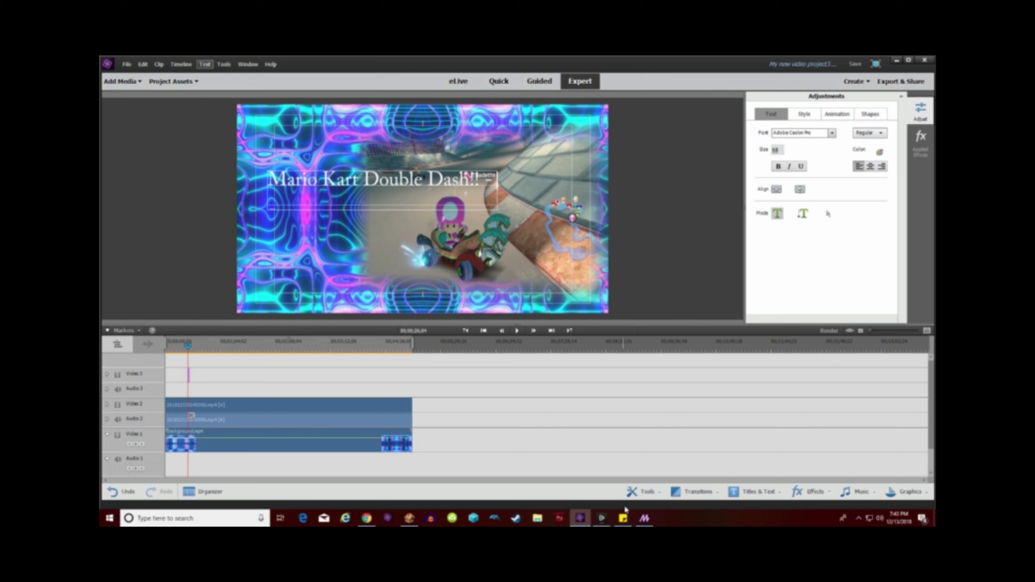
{"action": "left_click", "coordinate": [623, 518]}
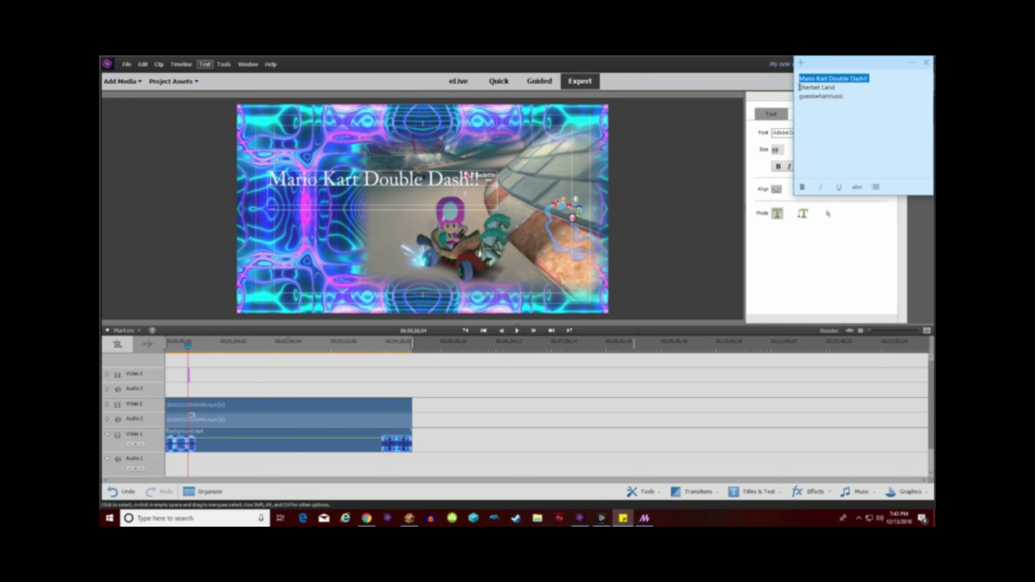
{"action": "left_click_drag", "start_coordinate": [799, 87], "coordinate": [825, 88]}
{"action": "right_click", "coordinate": [832, 90]}
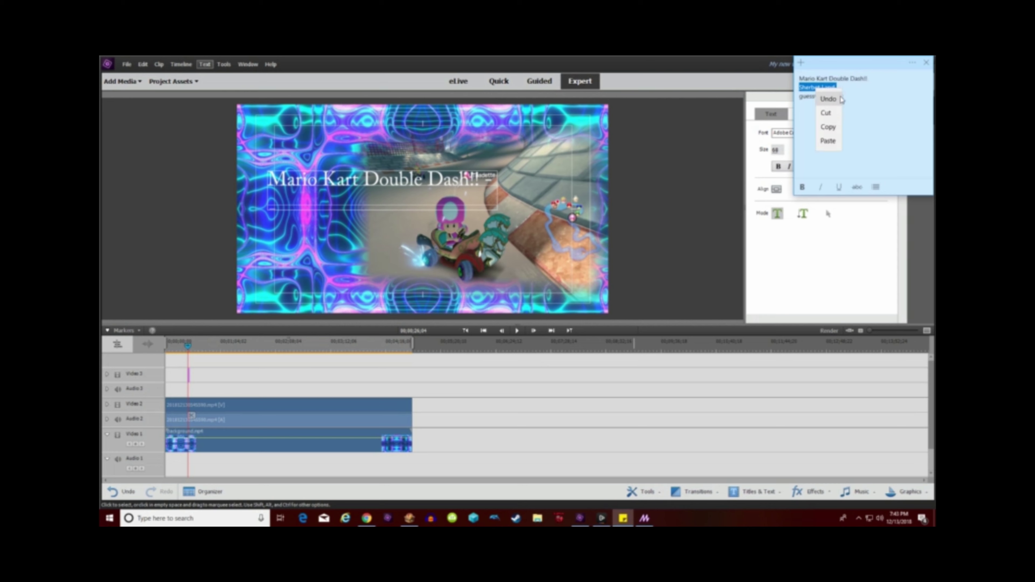
{"action": "left_click", "coordinate": [830, 133]}
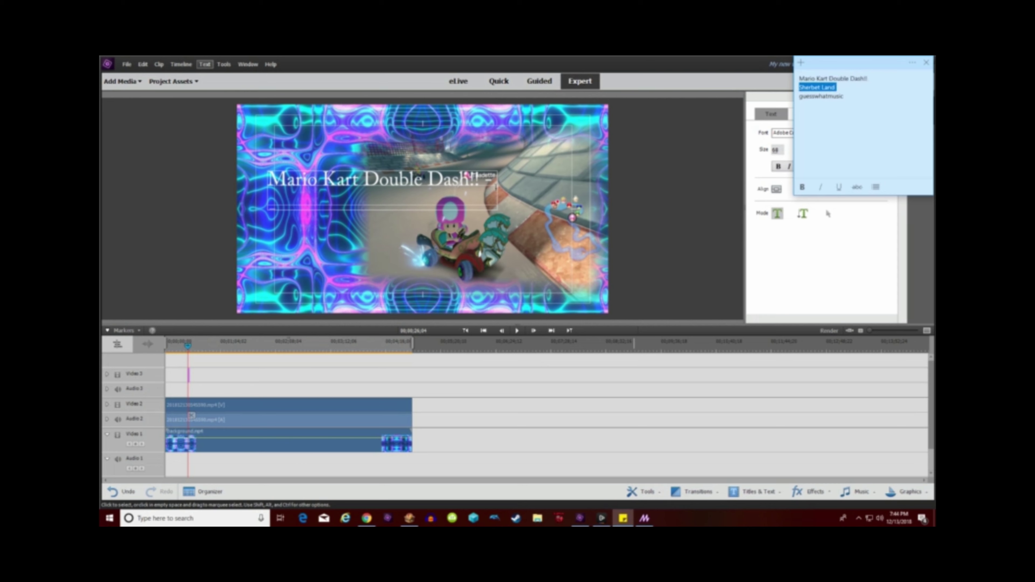
{"action": "left_click", "coordinate": [495, 185]}
{"action": "right_click", "coordinate": [496, 185]}
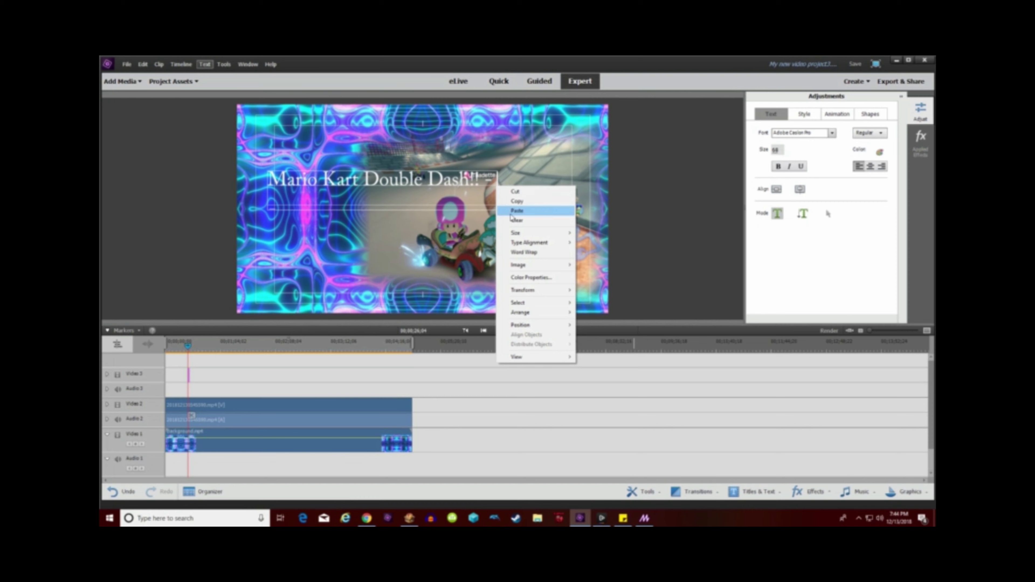
{"action": "left_click", "coordinate": [514, 211]}
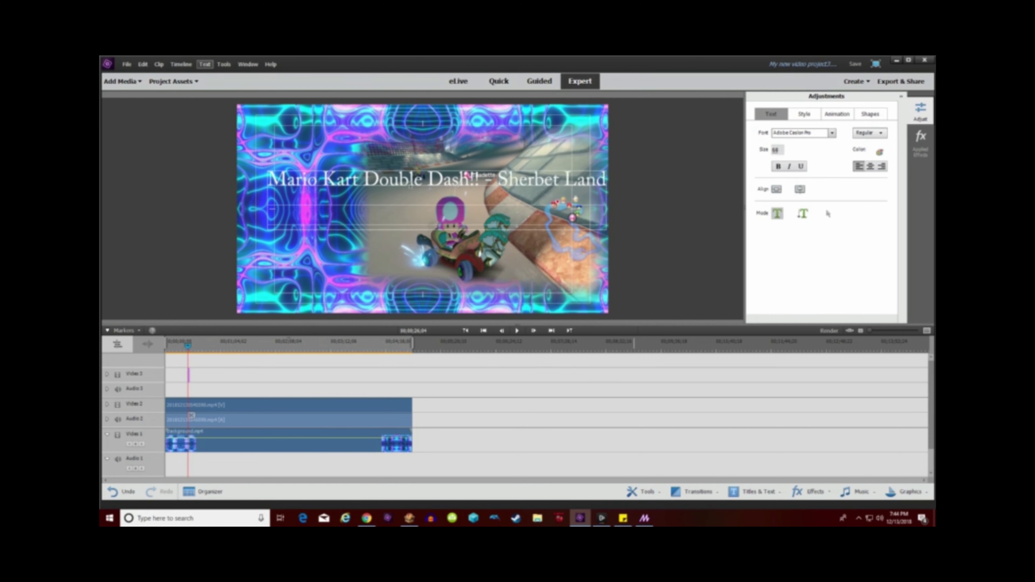
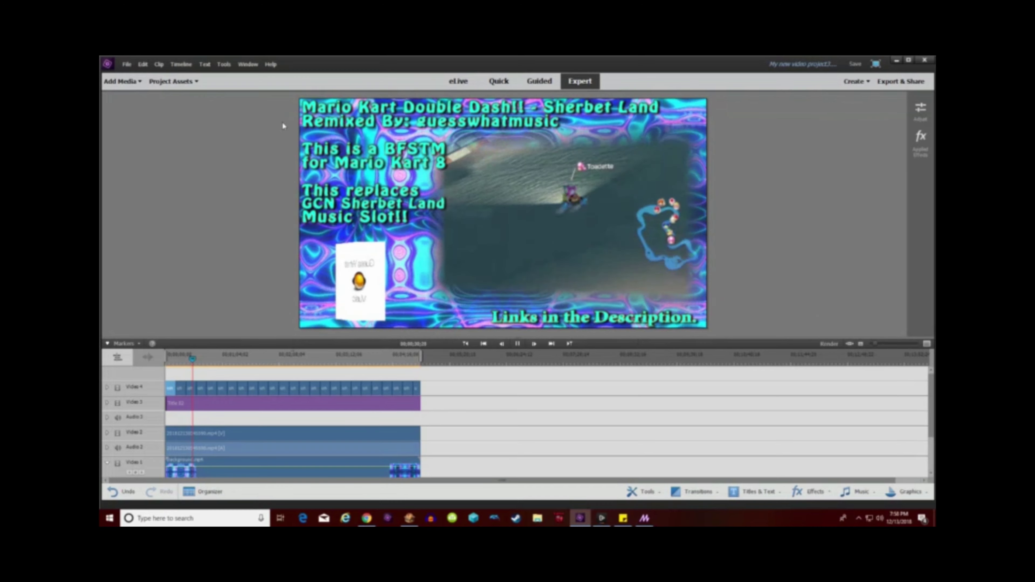
- Stop the playback and apply Fade Out Video to the title clip on the Video 3 track
{"action": "left_click", "coordinate": [518, 344]}
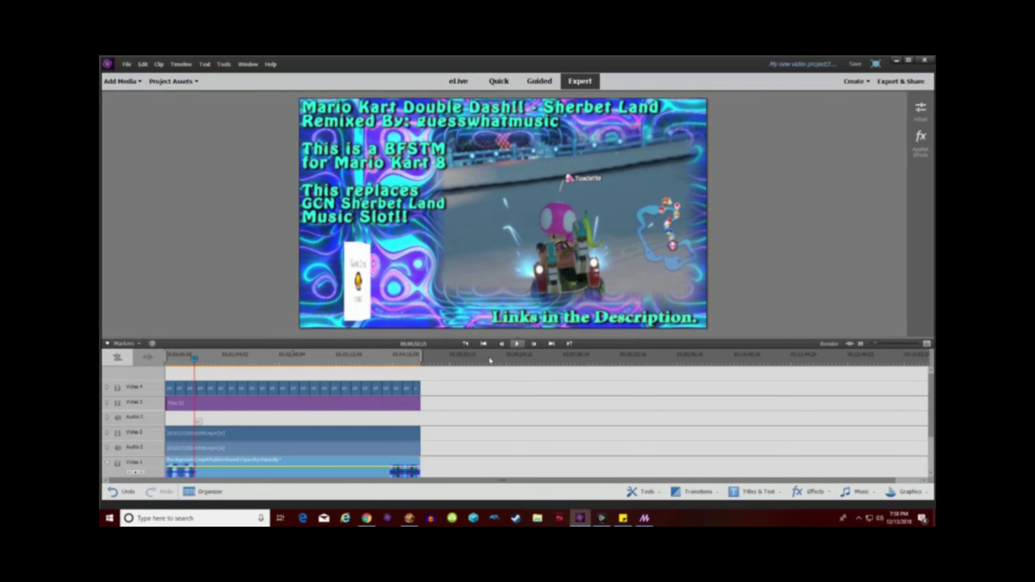
{"action": "right_click", "coordinate": [411, 408]}
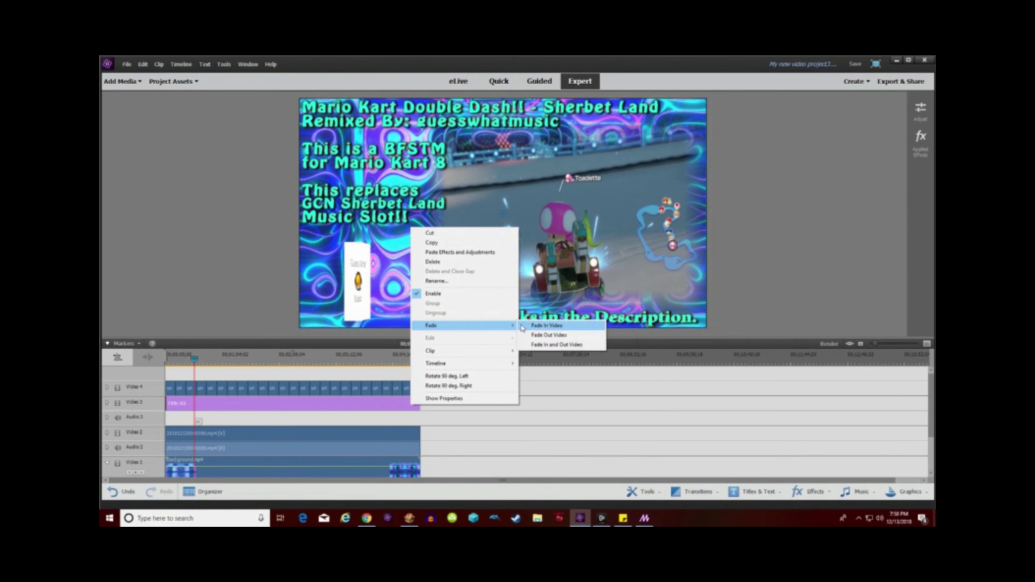
{"action": "left_click", "coordinate": [537, 334]}
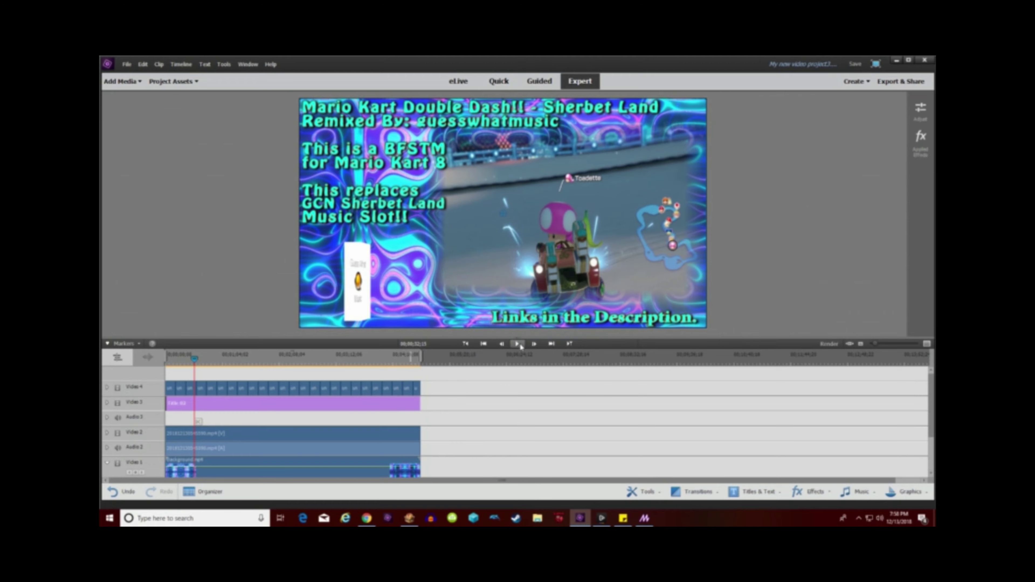
- Play the project through to its end to check the fade-out, closing the background program marked M partway through
{"action": "key", "text": "space"}
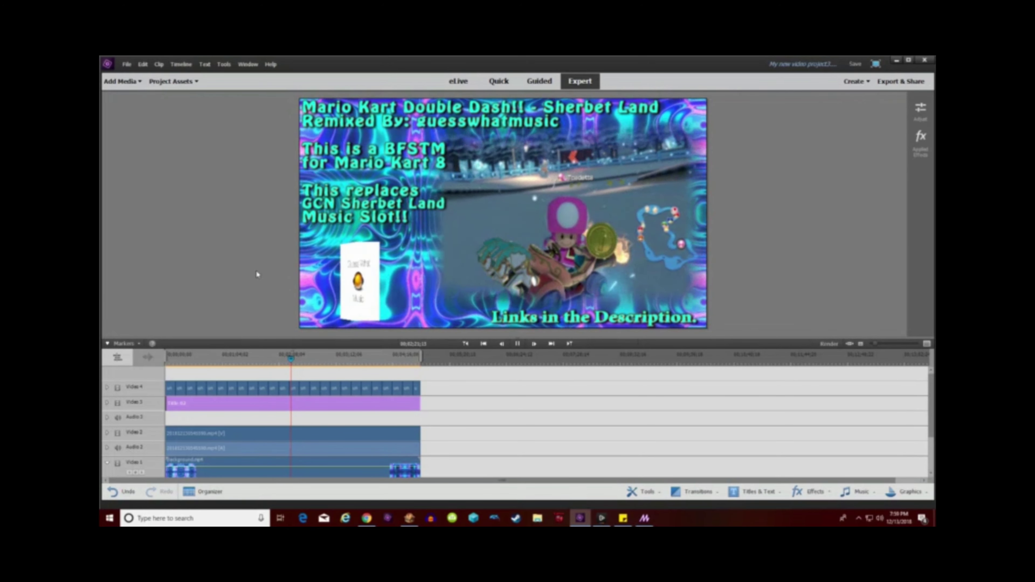
{"action": "right_click", "coordinate": [645, 519]}
{"action": "left_click", "coordinate": [627, 502]}
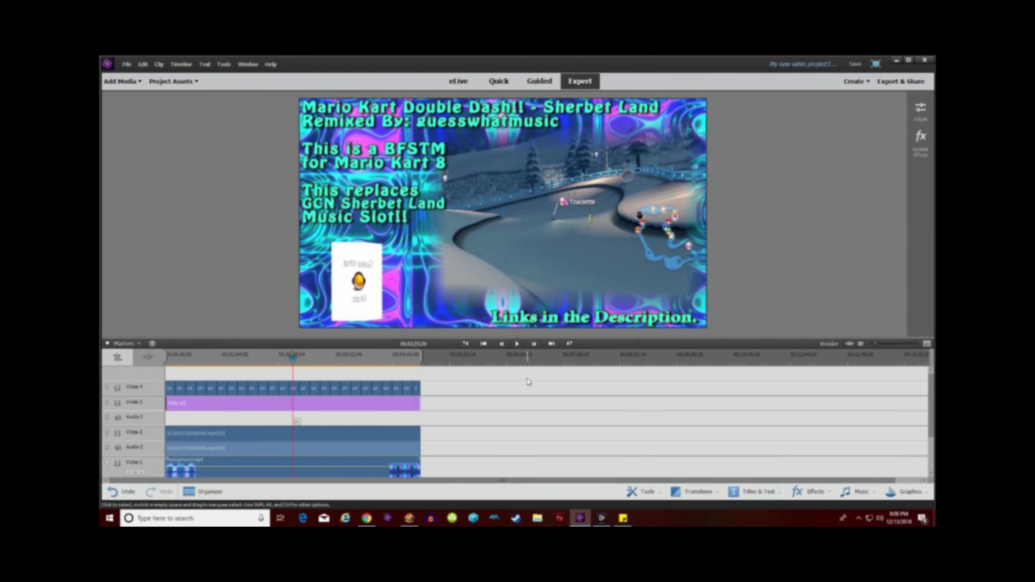
{"action": "left_click", "coordinate": [517, 344]}
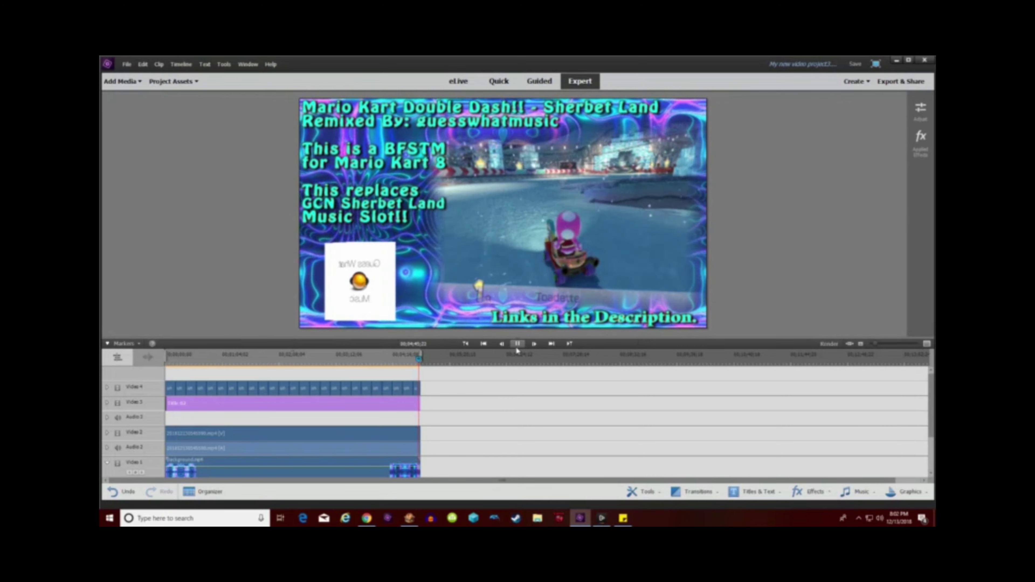
{"action": "left_click", "coordinate": [516, 347]}
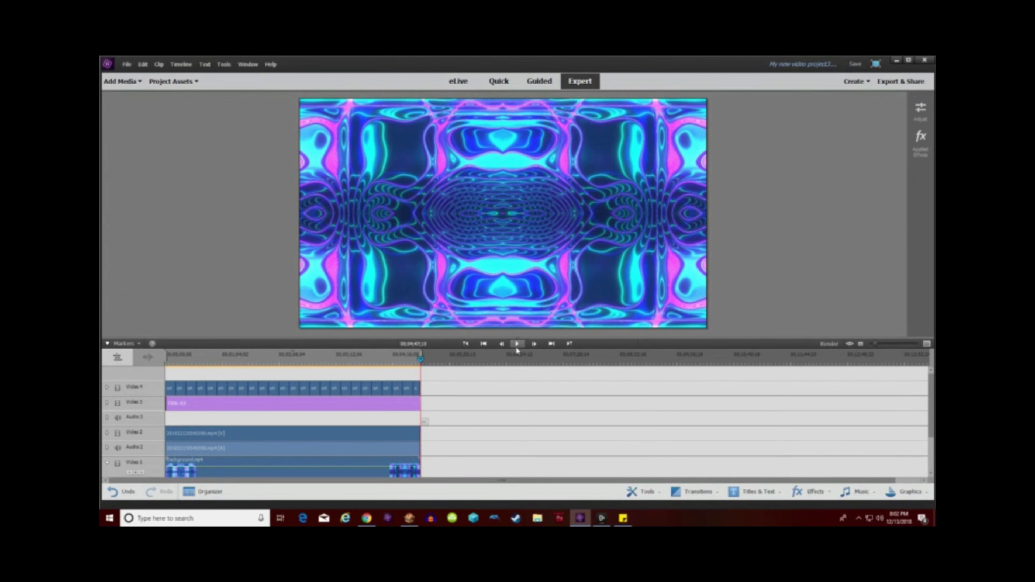